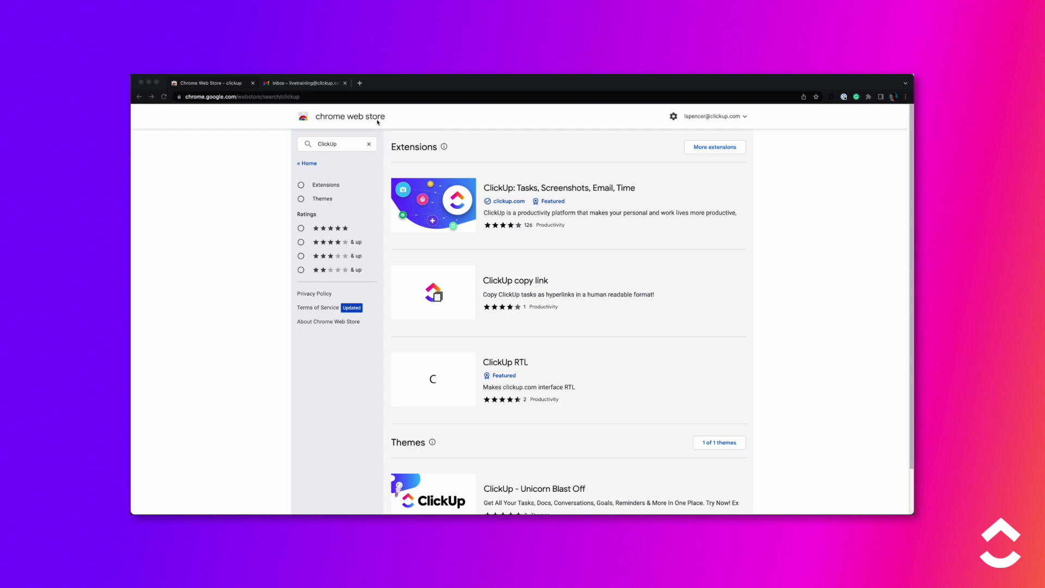
Add the ClickUp: Tasks, Screenshots, Email, Time extension to Chrome and confirm the install.
{"action": "left_click", "coordinate": [520, 195]}
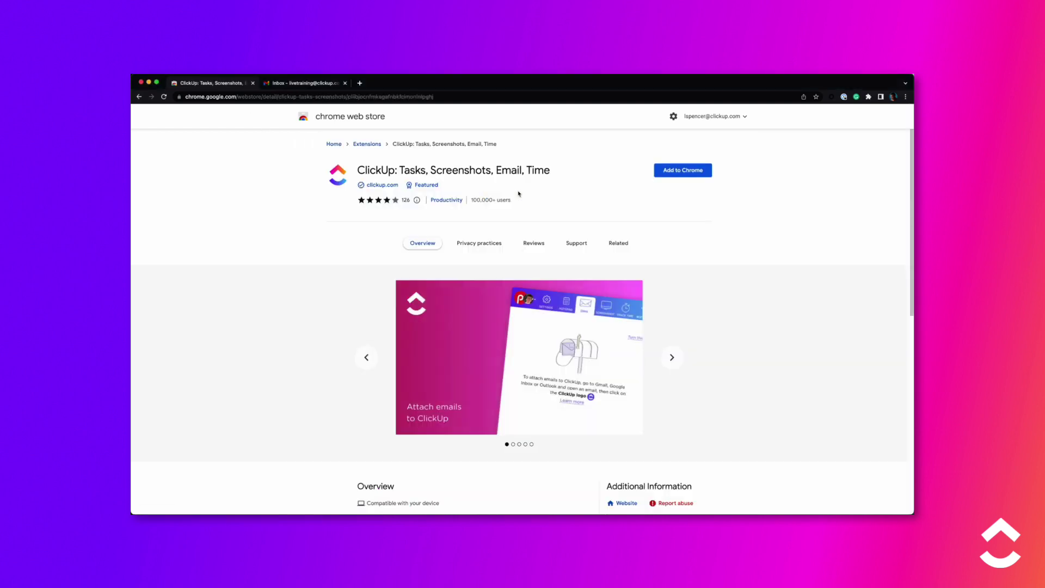
{"action": "left_click", "coordinate": [678, 170]}
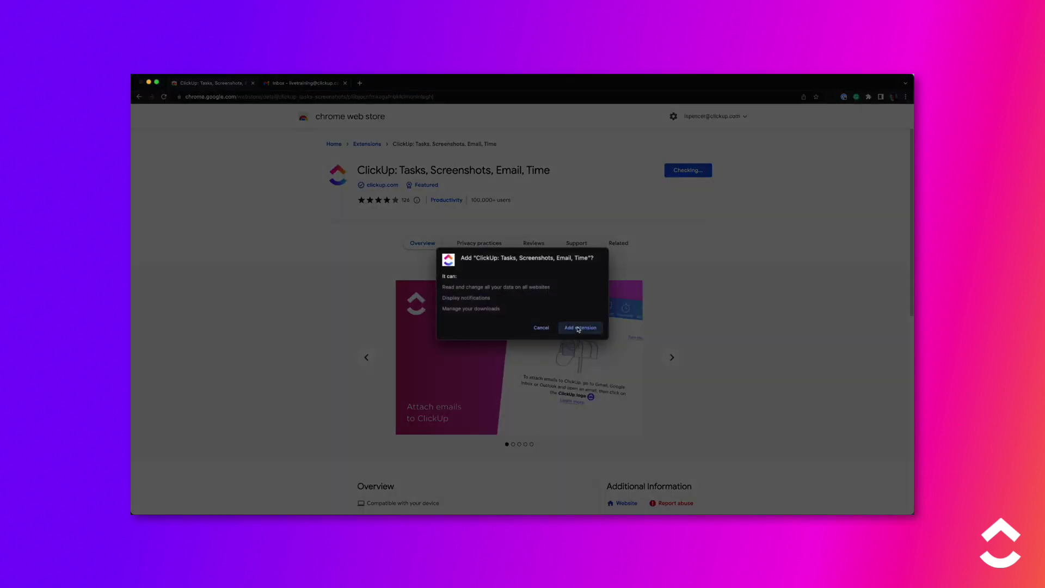
{"action": "left_click", "coordinate": [581, 329]}
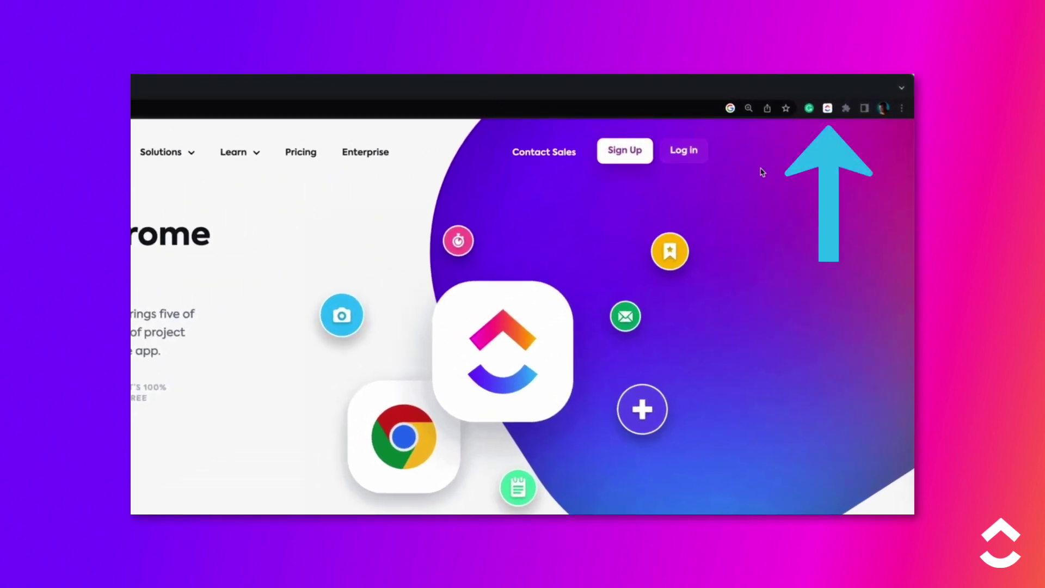
Create task 'Action Item 1' in the Campaigns list, assigned to a team member.
{"action": "left_click", "coordinate": [828, 108]}
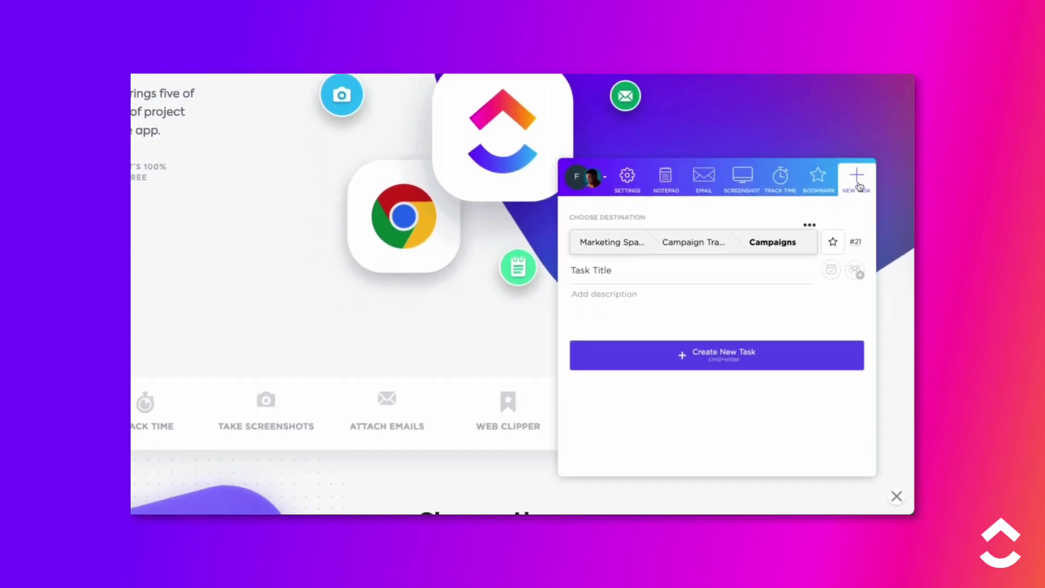
{"action": "left_click", "coordinate": [783, 242]}
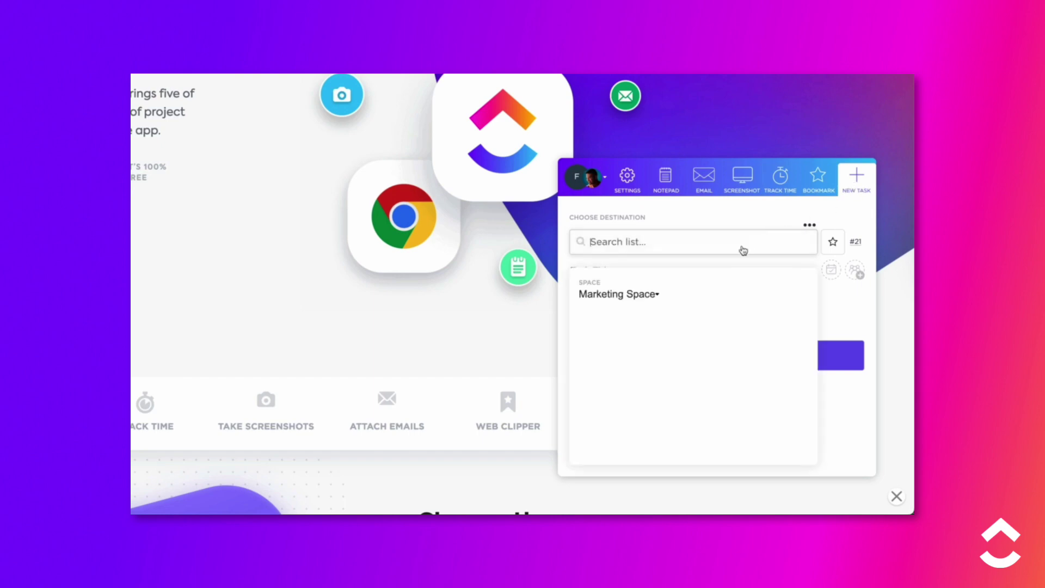
{"action": "left_click", "coordinate": [617, 337]}
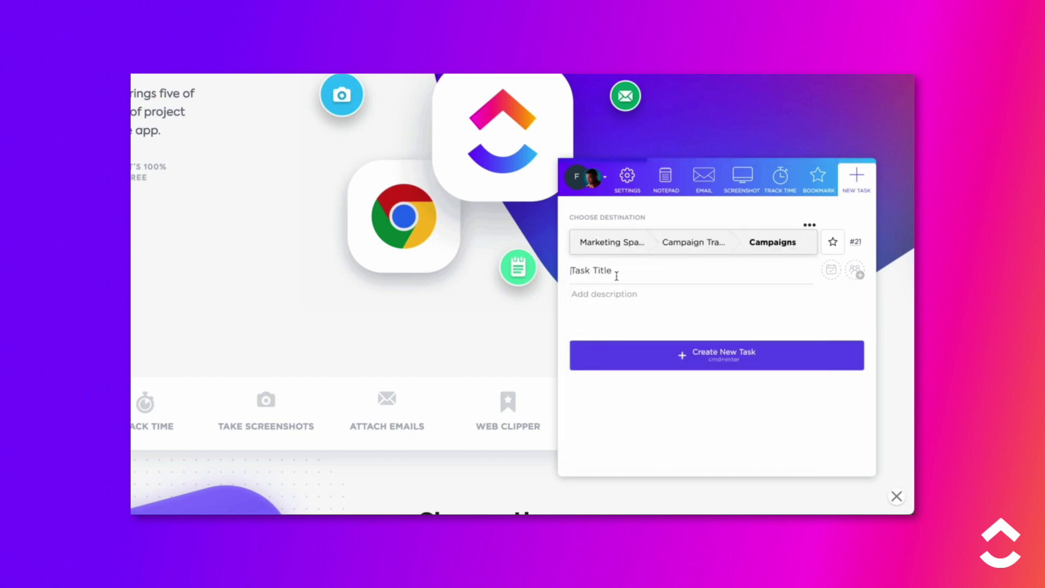
{"action": "type", "text": "Action Item 1"}
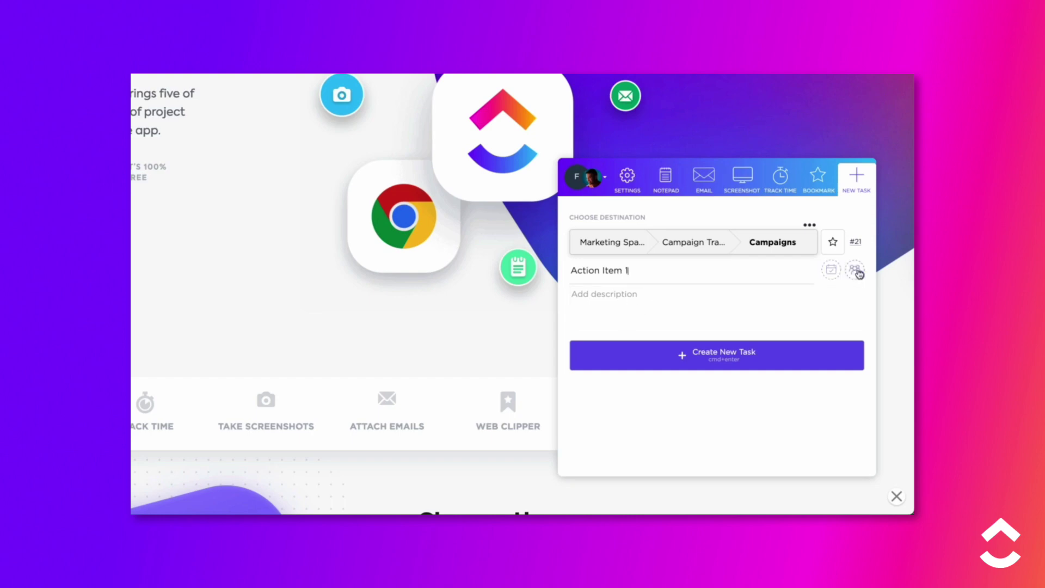
{"action": "left_click", "coordinate": [855, 270]}
{"action": "left_click", "coordinate": [748, 344]}
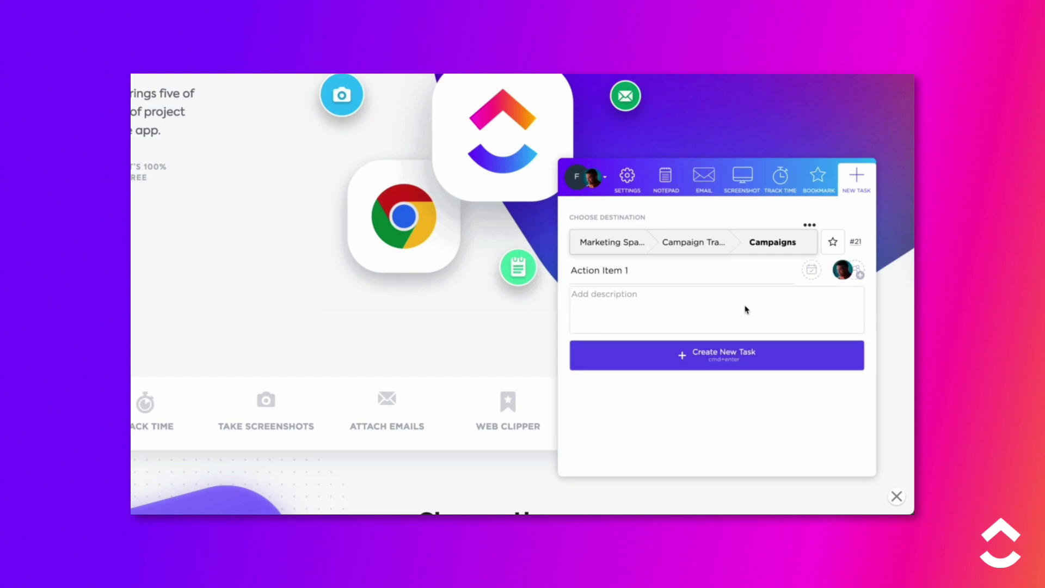
{"action": "left_click", "coordinate": [722, 362]}
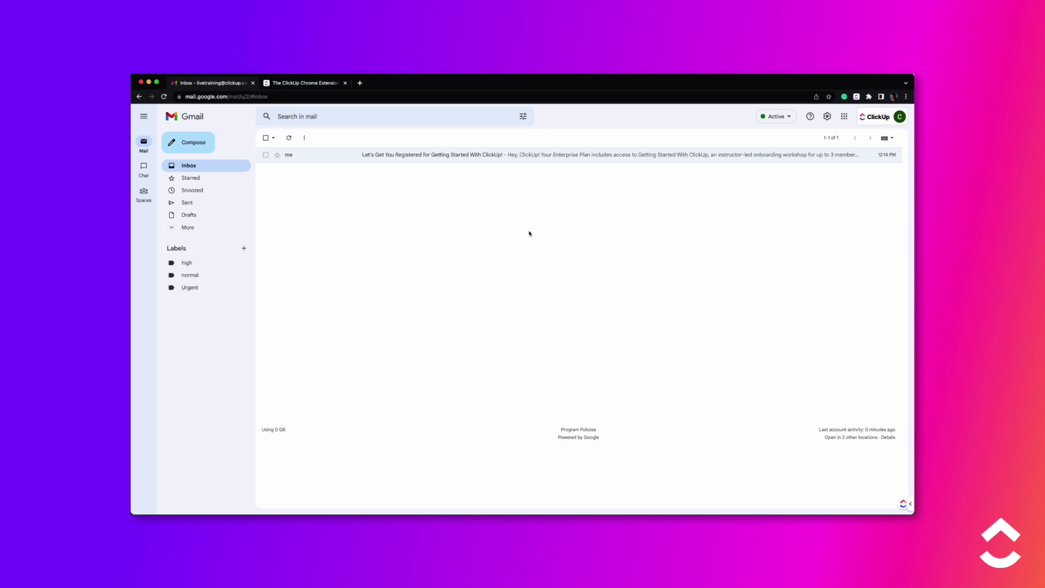
Make a new ClickUp task from the 'Let's Get You Registered' Gmail email.
{"action": "left_click", "coordinate": [352, 155]}
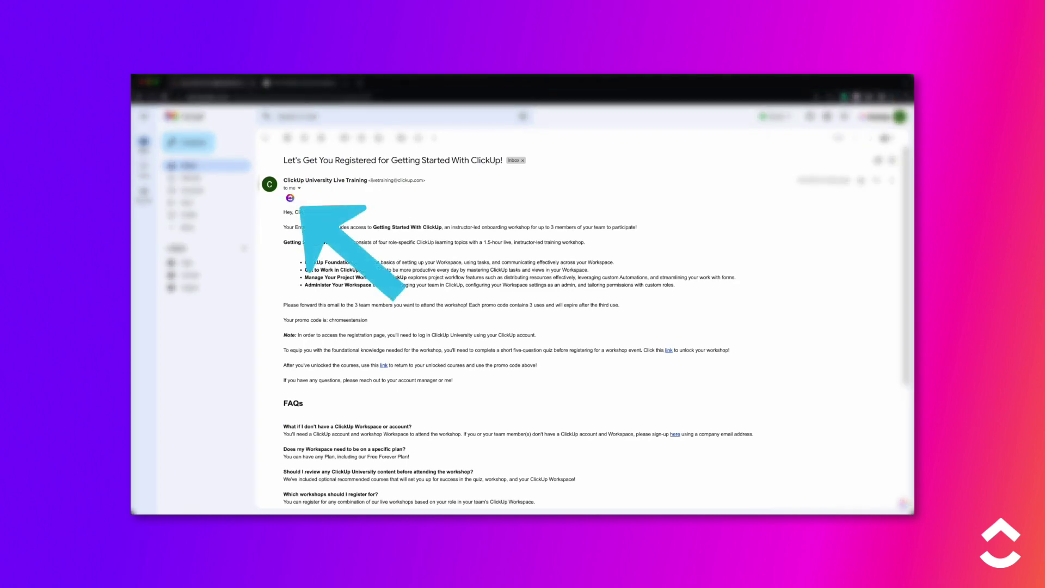
{"action": "left_click", "coordinate": [290, 199]}
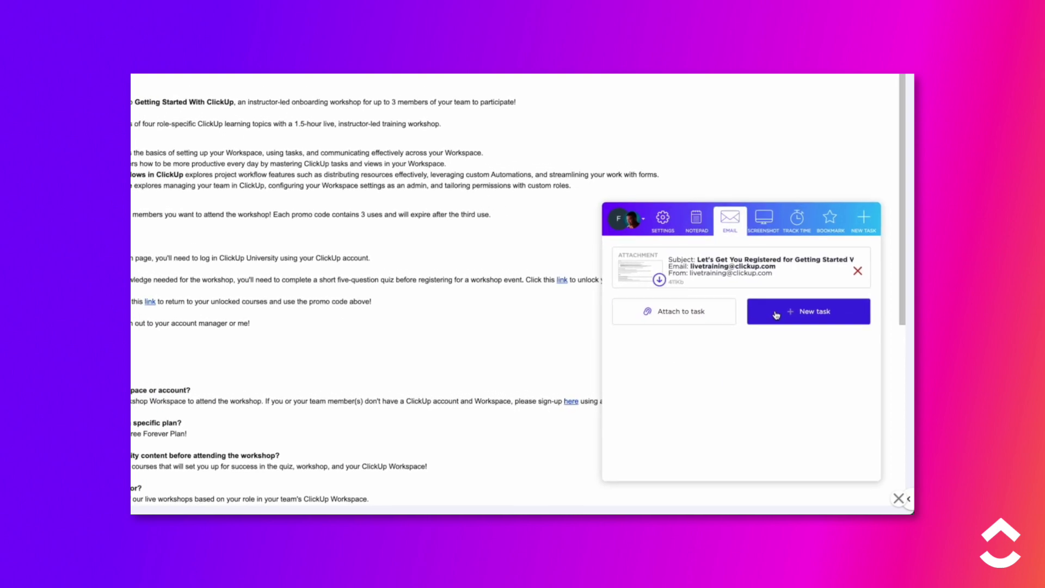
{"action": "left_click", "coordinate": [771, 307]}
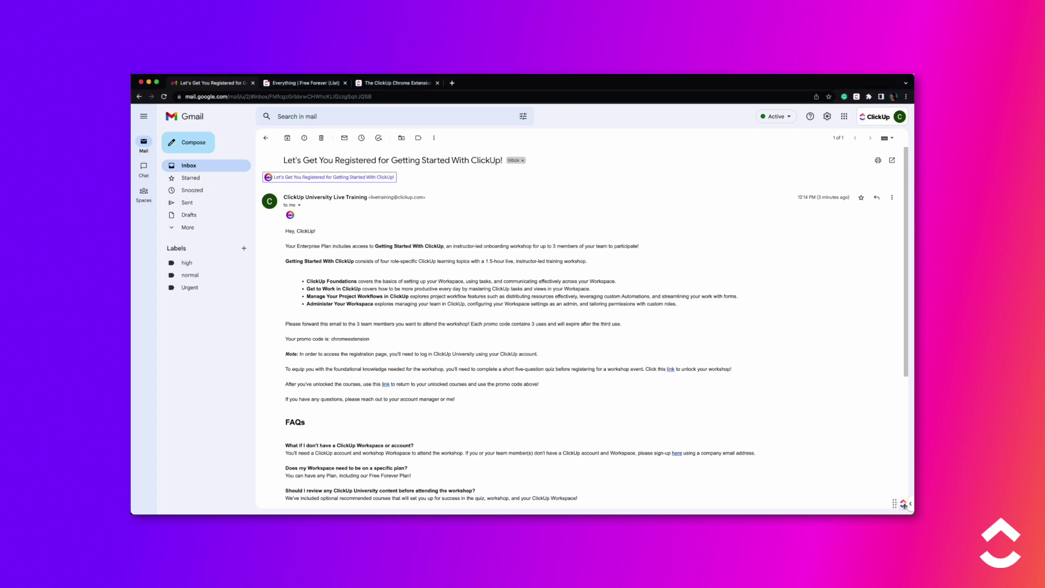
In Track Time, start a timer on a chosen task and stop it seconds later.
{"action": "left_click_drag", "start_coordinate": [903, 503], "coordinate": [902, 487]}
{"action": "left_click", "coordinate": [858, 99]}
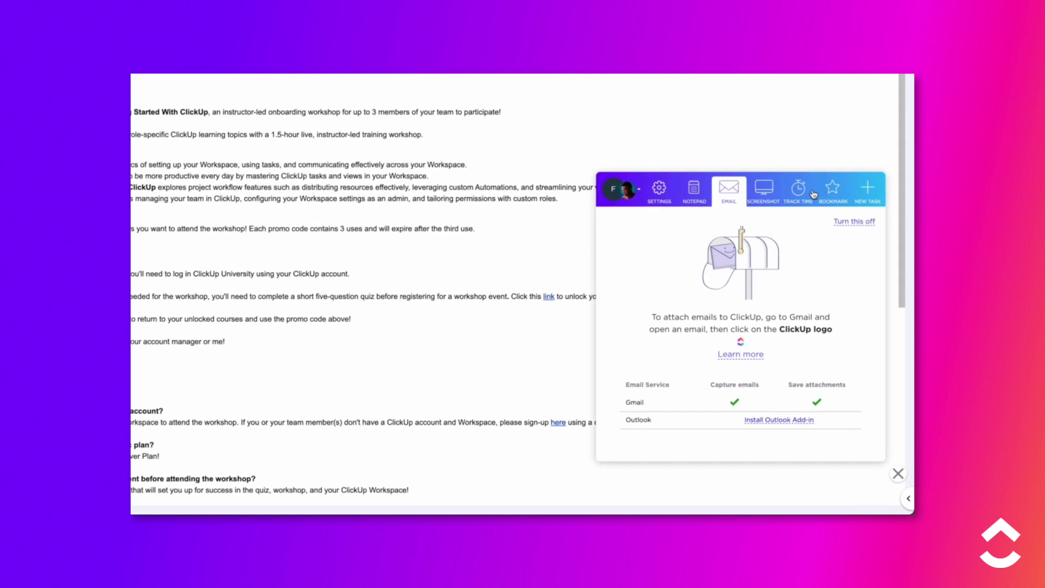
{"action": "left_click", "coordinate": [797, 193]}
{"action": "left_click", "coordinate": [757, 236]}
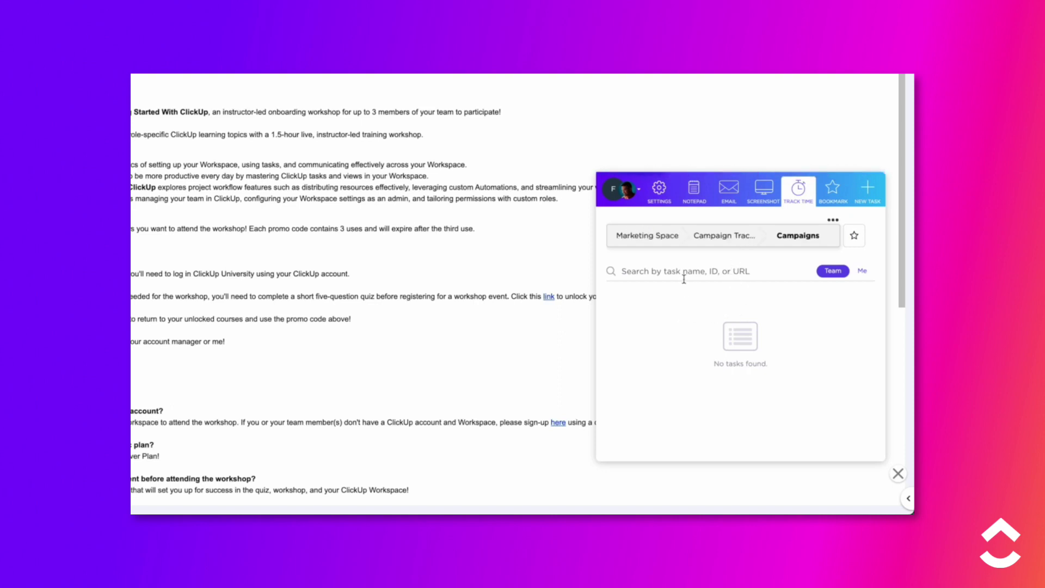
{"action": "left_click", "coordinate": [666, 301]}
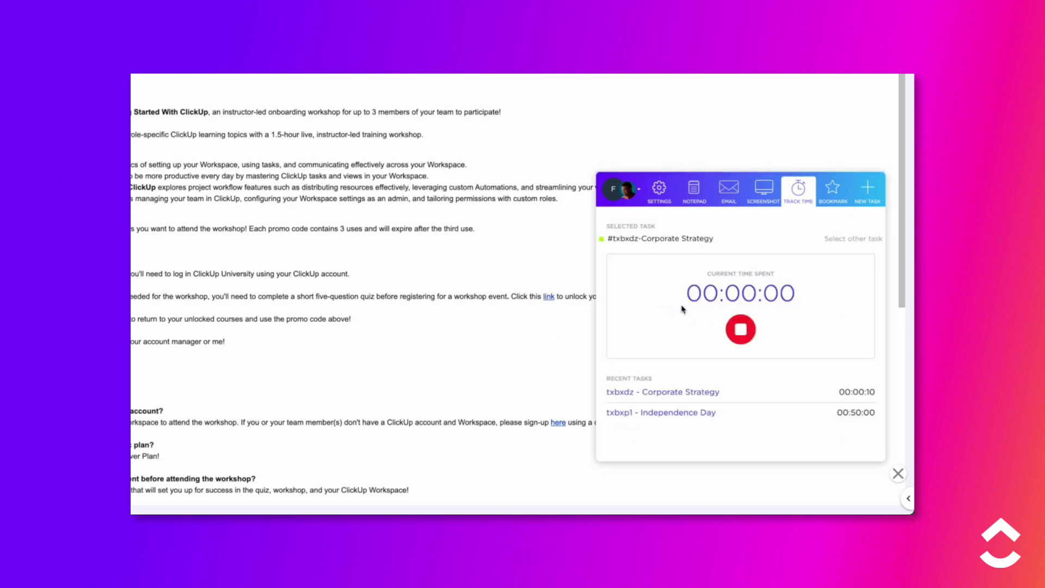
{"action": "left_click", "coordinate": [739, 330]}
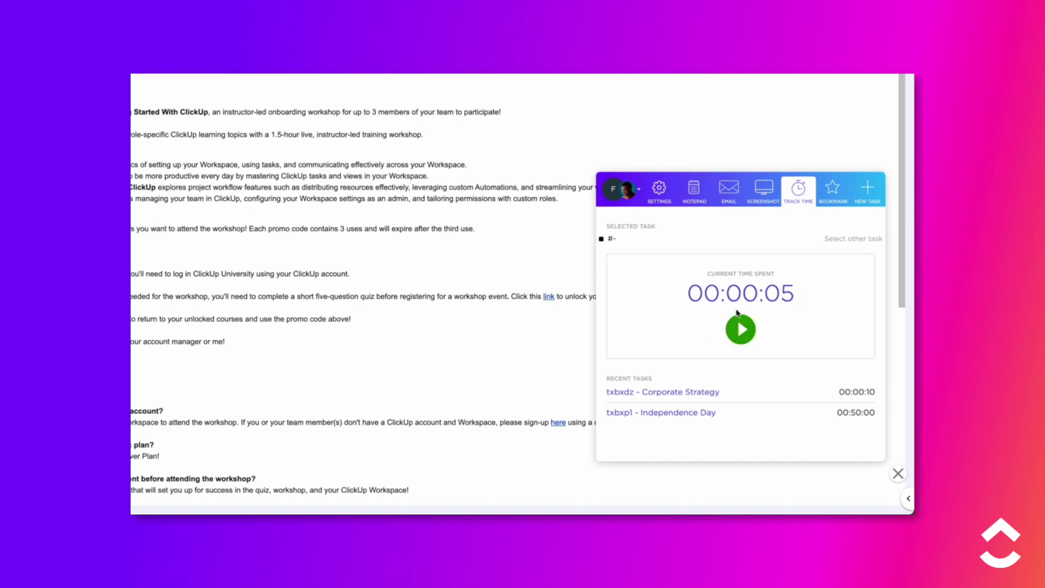
Create note 'New Note for Today!' reading 'Let's make sure the team gets set up with training!'.
{"action": "left_click", "coordinate": [695, 196]}
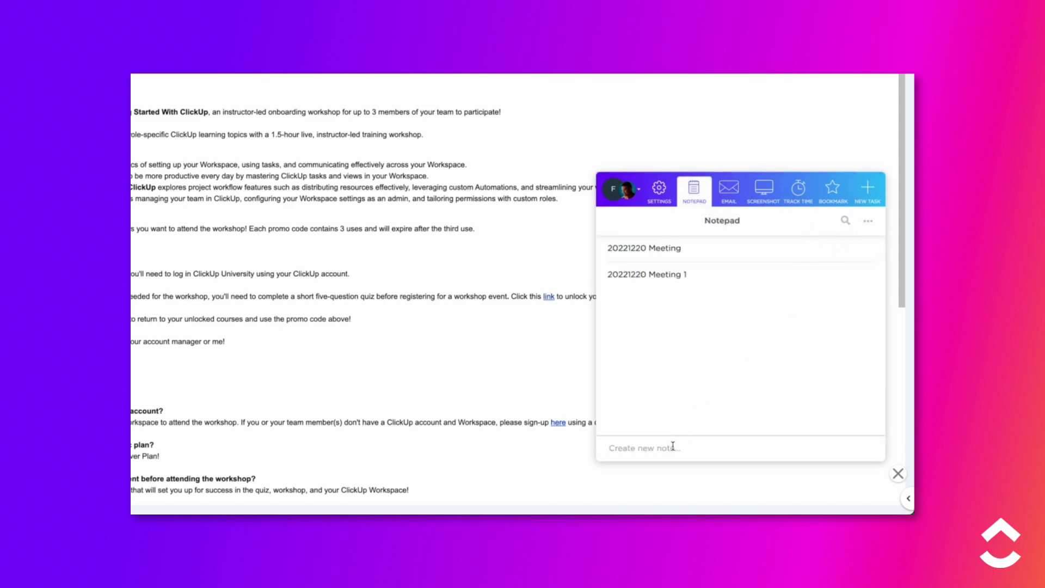
{"action": "type", "text": "New Note"}
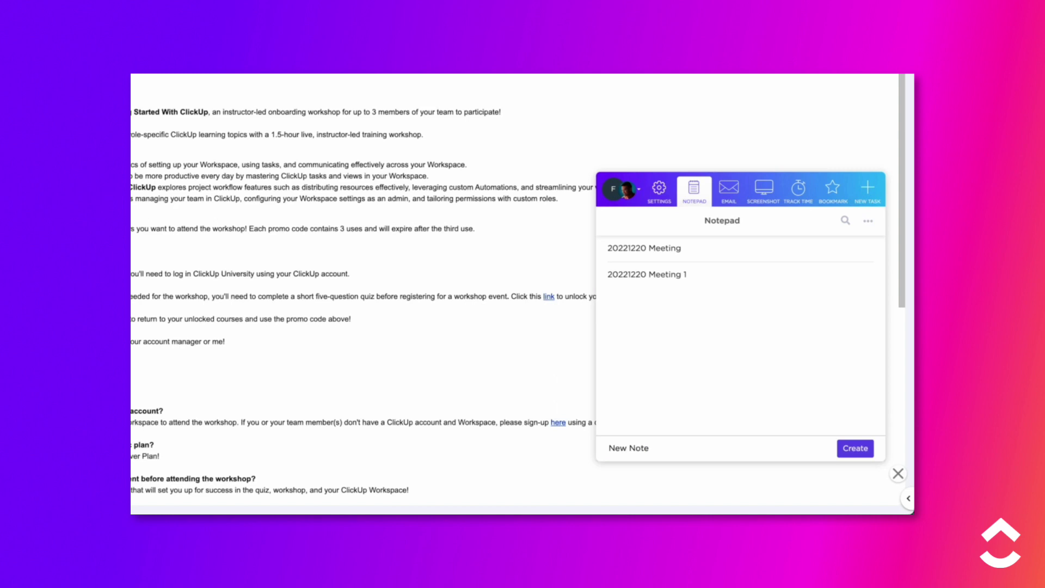
{"action": "type", "text": " for Today!"}
{"action": "key", "text": "Return"}
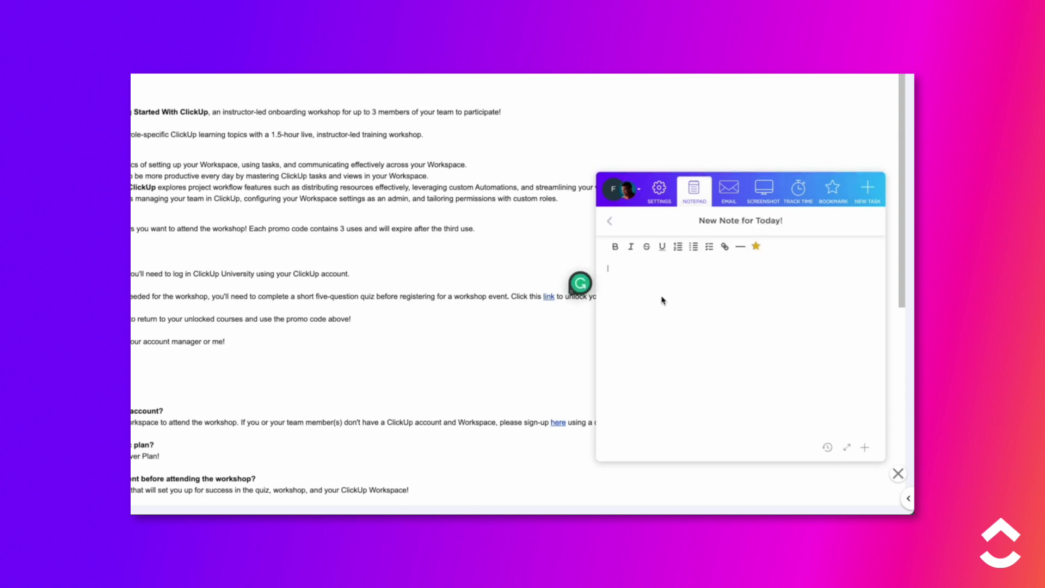
{"action": "type", "text": "Let"}
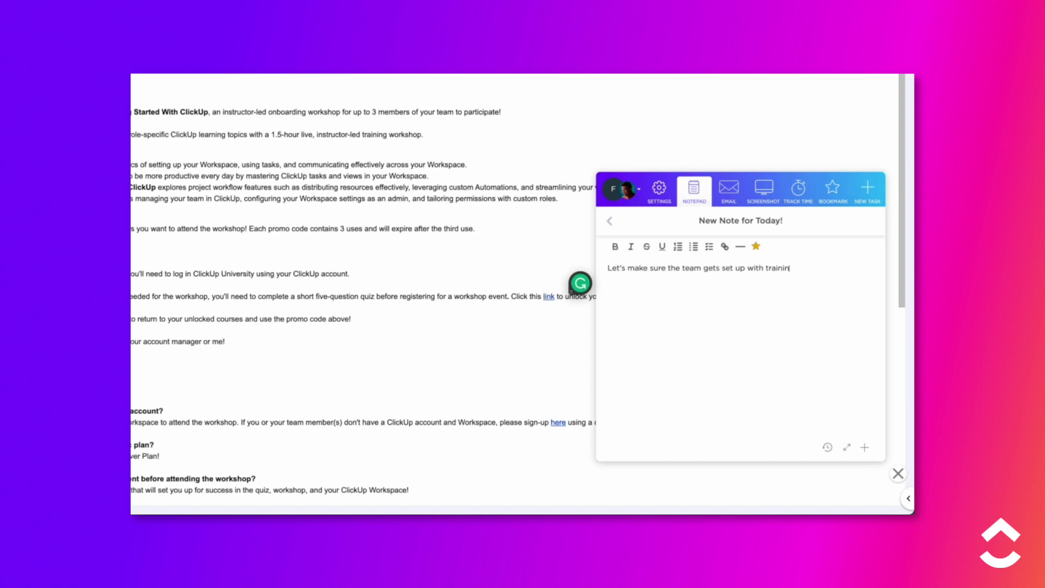
{"action": "left_click", "coordinate": [766, 198]}
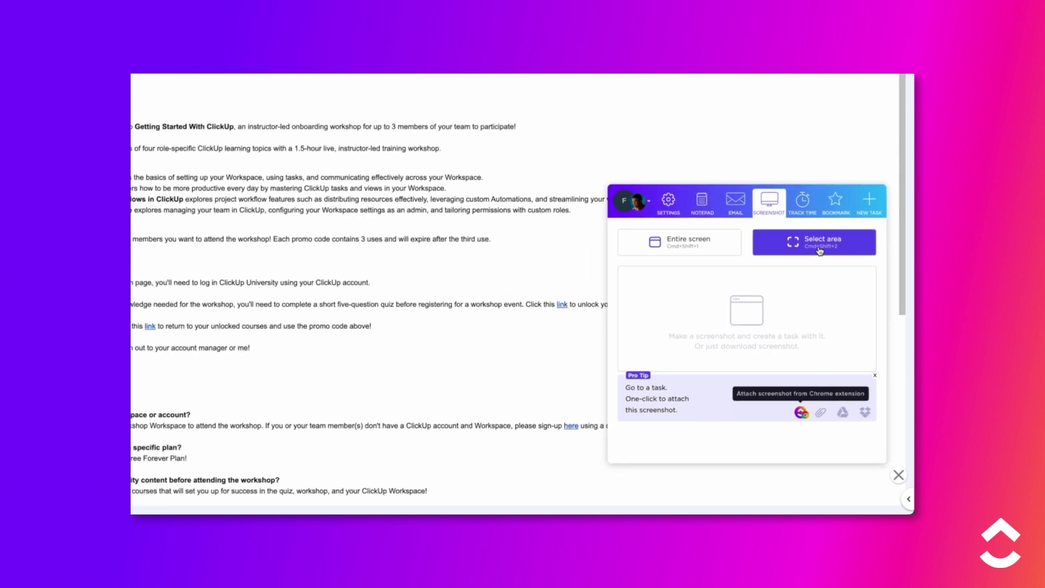
Capture a selected area of the email's workshop topics paragraph and bullets.
{"action": "left_click", "coordinate": [816, 239]}
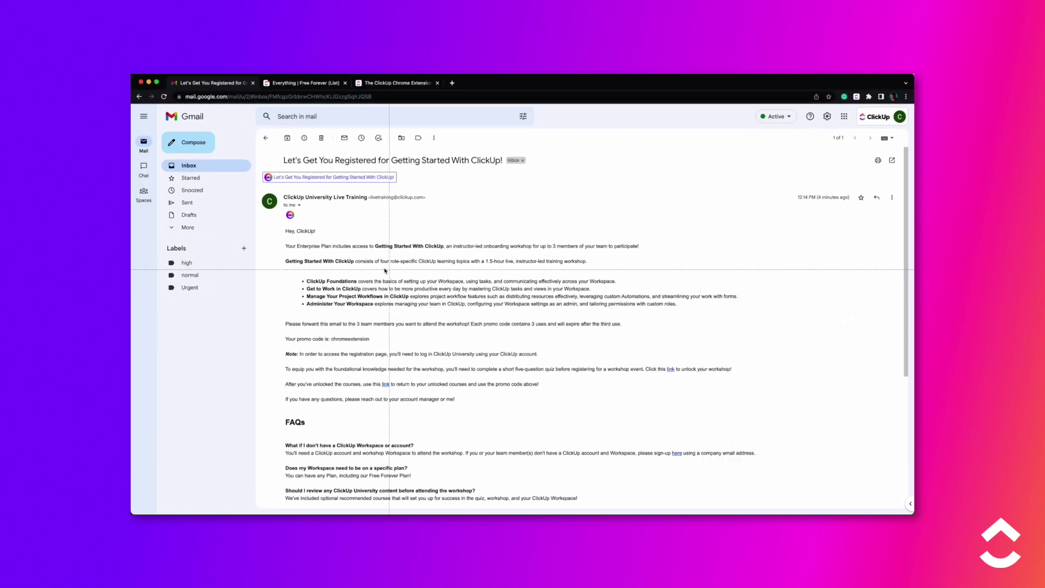
{"action": "left_click_drag", "start_coordinate": [281, 256], "coordinate": [767, 321]}
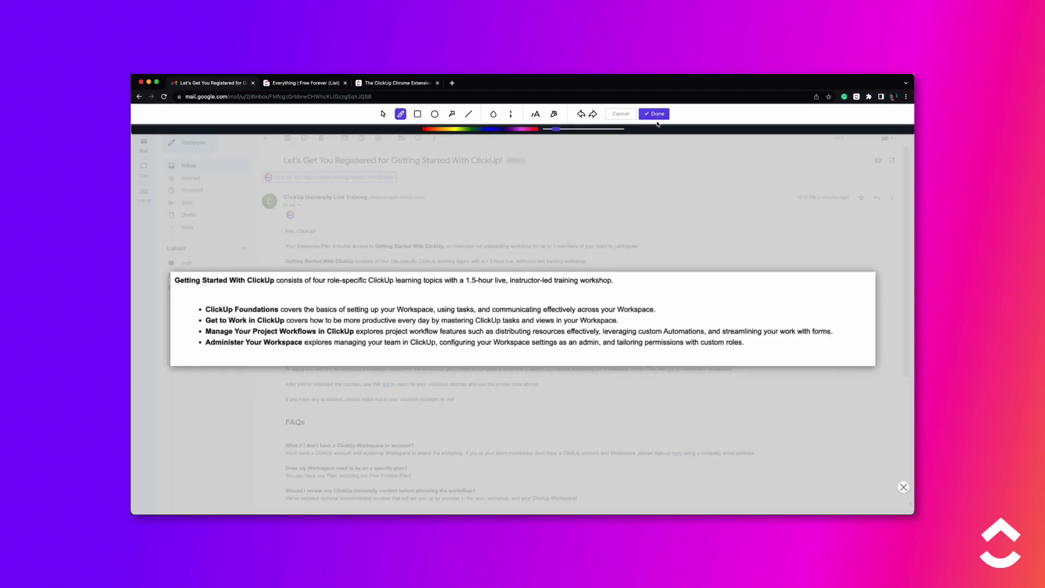
{"action": "left_click", "coordinate": [656, 114]}
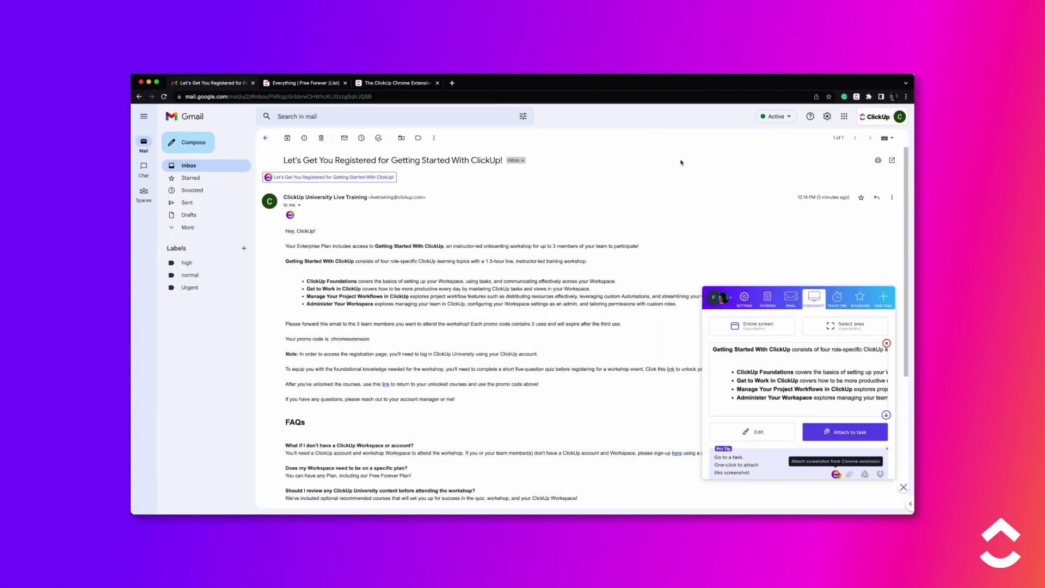
Attach the screenshot to the 'Let's Get You Registered' task in Space > Inbox.
{"action": "left_click", "coordinate": [841, 439]}
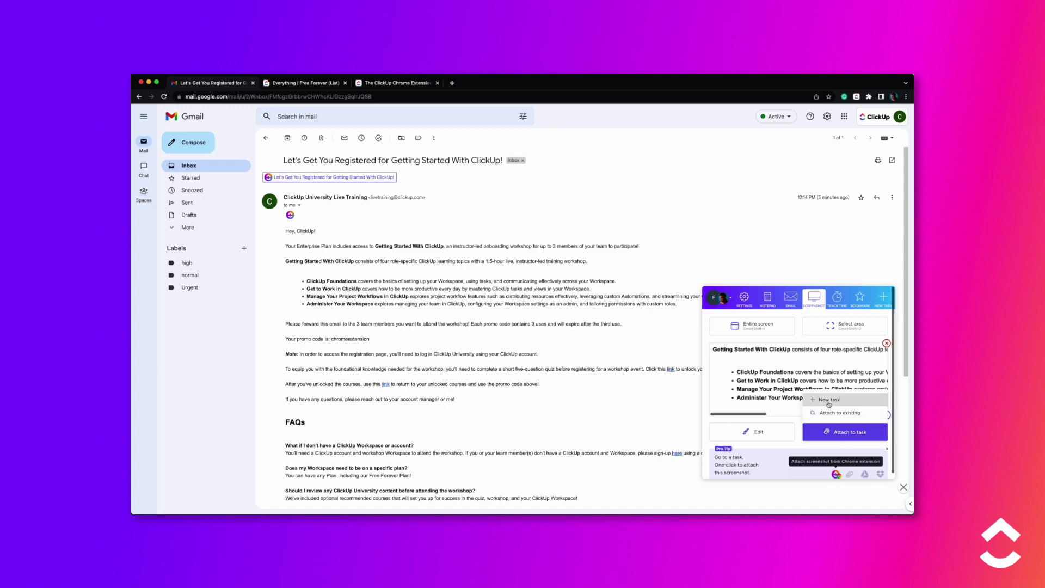
{"action": "left_click", "coordinate": [825, 408]}
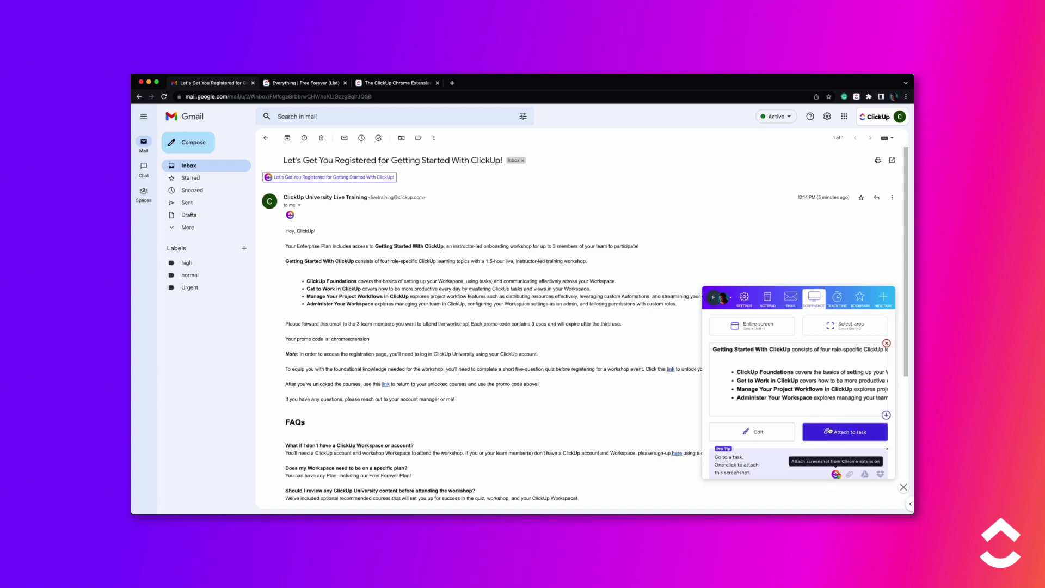
{"action": "left_click", "coordinate": [828, 432]}
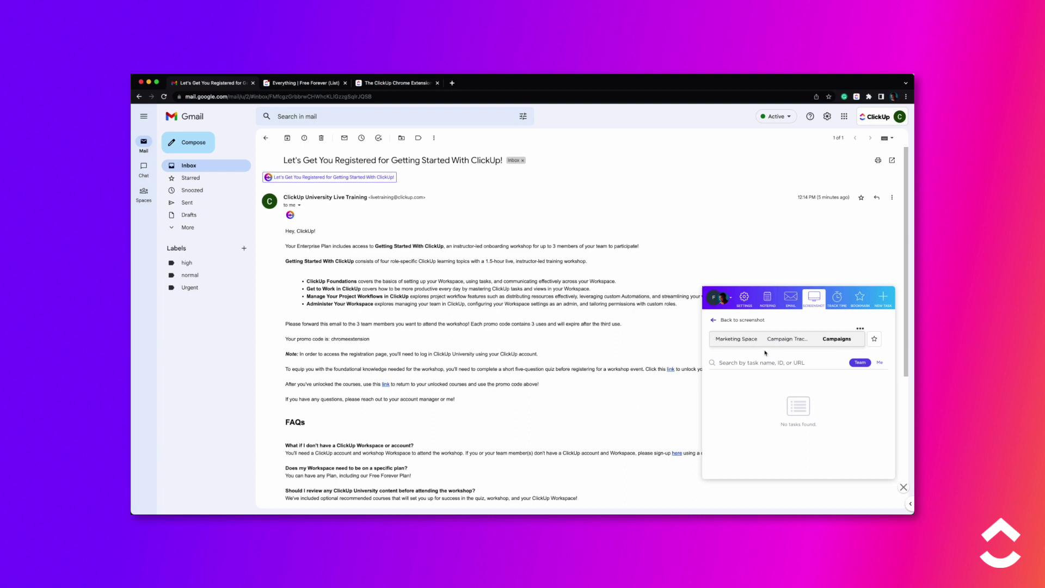
{"action": "left_click", "coordinate": [758, 344]}
{"action": "left_click", "coordinate": [735, 368]}
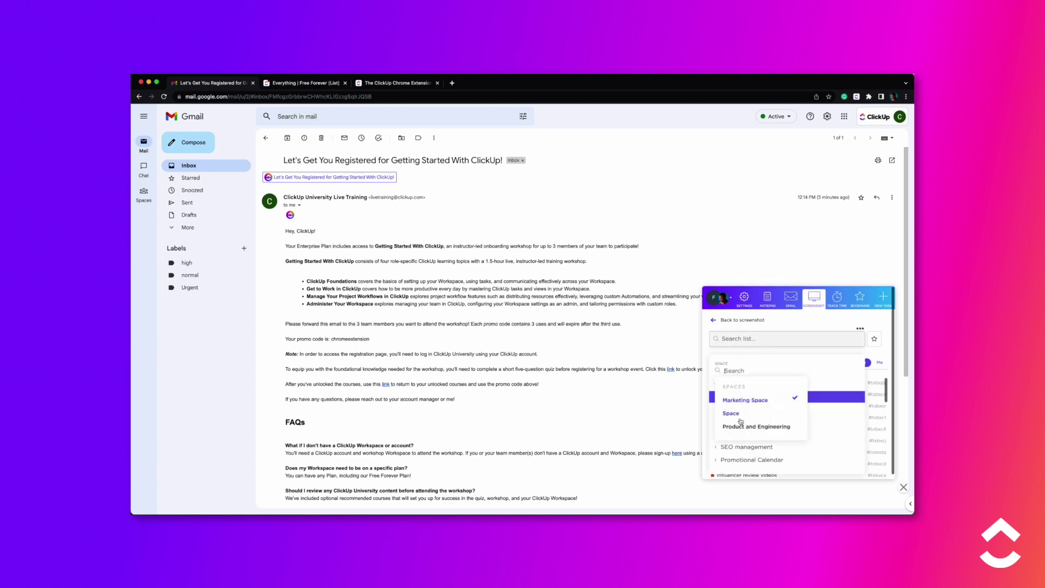
{"action": "left_click", "coordinate": [741, 414]}
{"action": "left_click", "coordinate": [739, 384]}
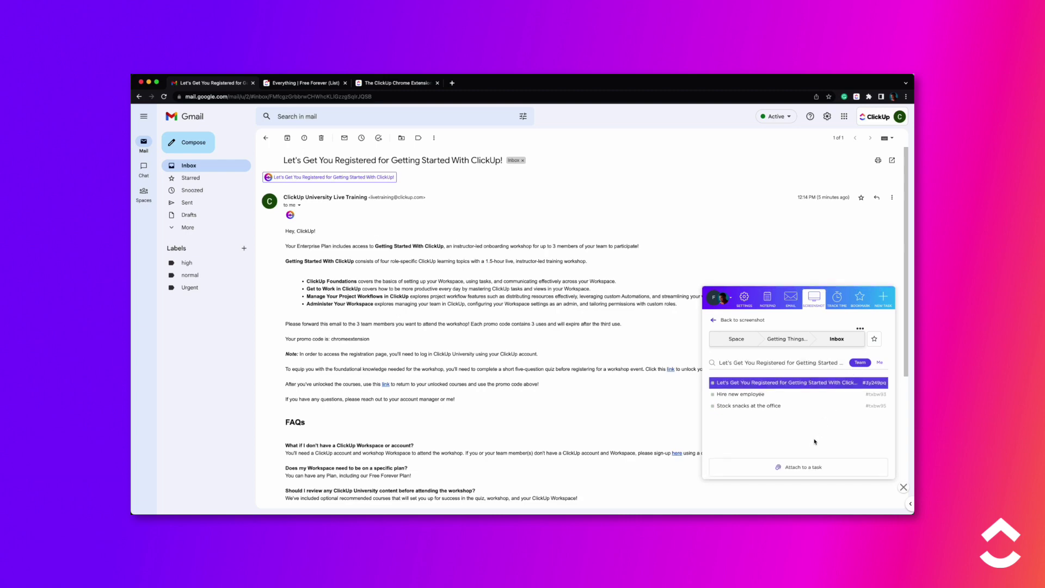
{"action": "left_click", "coordinate": [815, 465]}
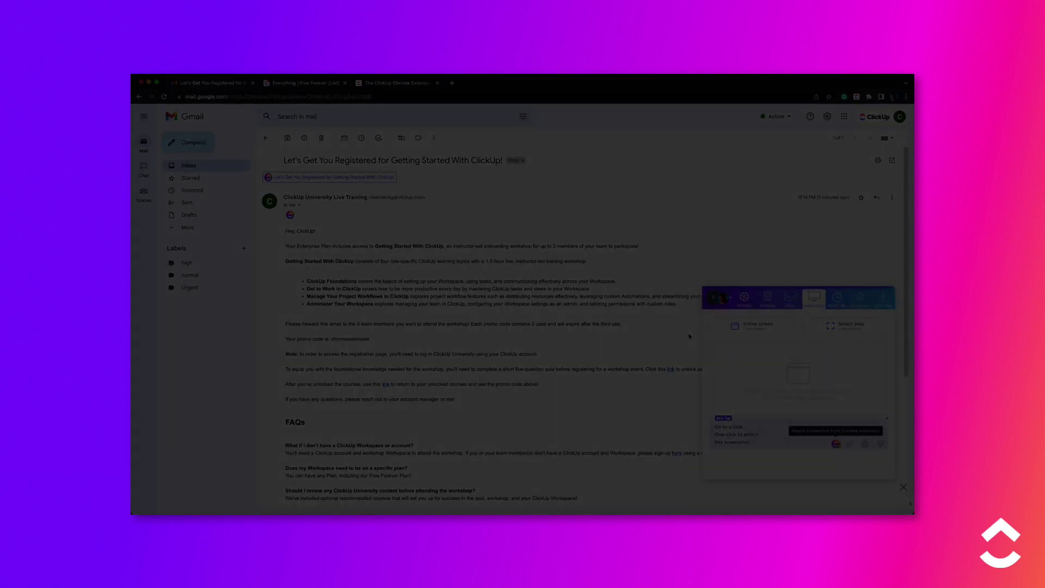